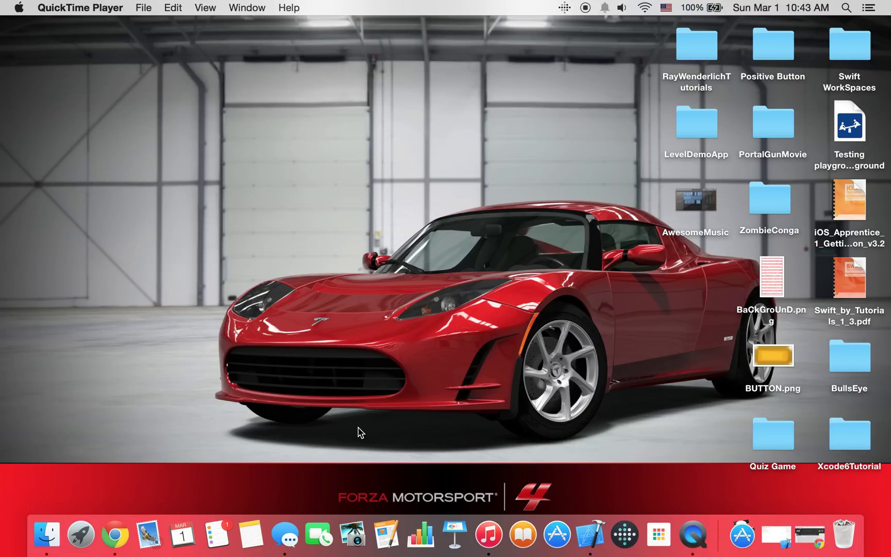
Launch GarageBand from Launchpad and scroll the AwesomeMusic timeline right, then back to bar 1.
left_click(81, 537)
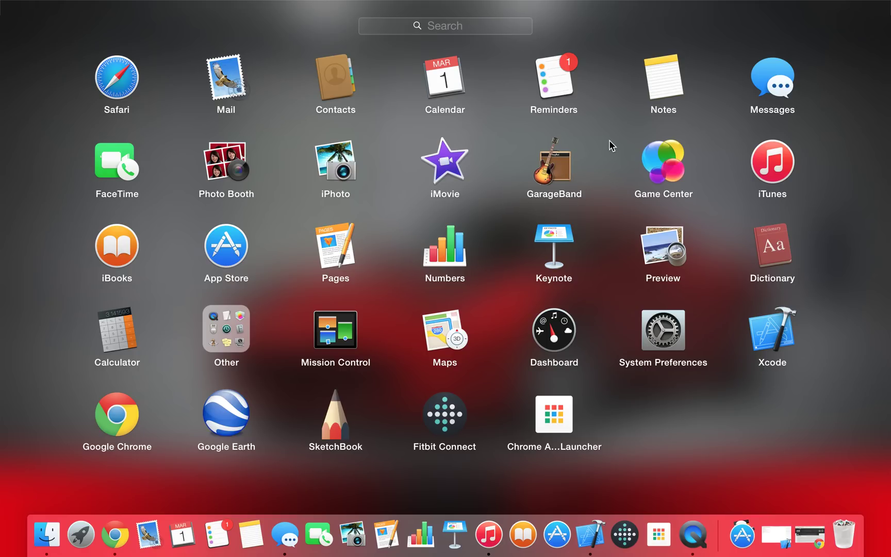
left_click(553, 176)
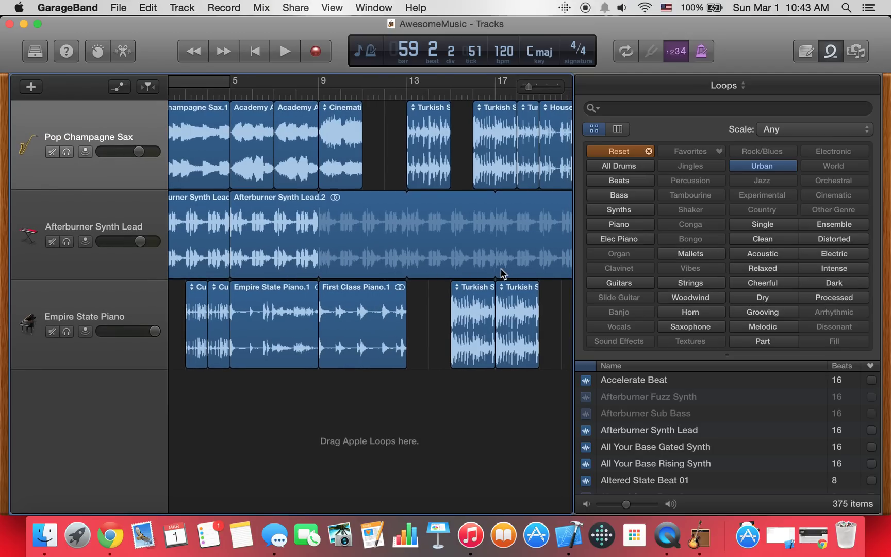
scroll(439, 279, "right", 5)
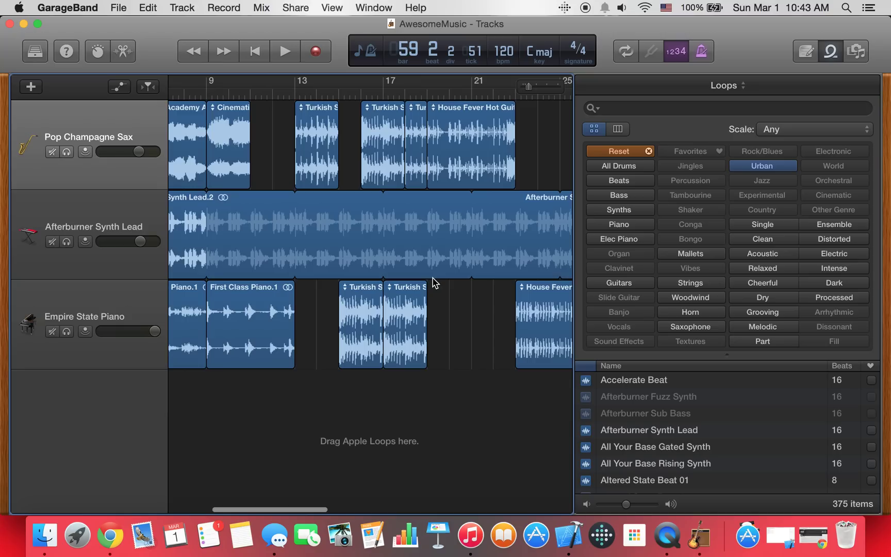
scroll(422, 274, "right", 4)
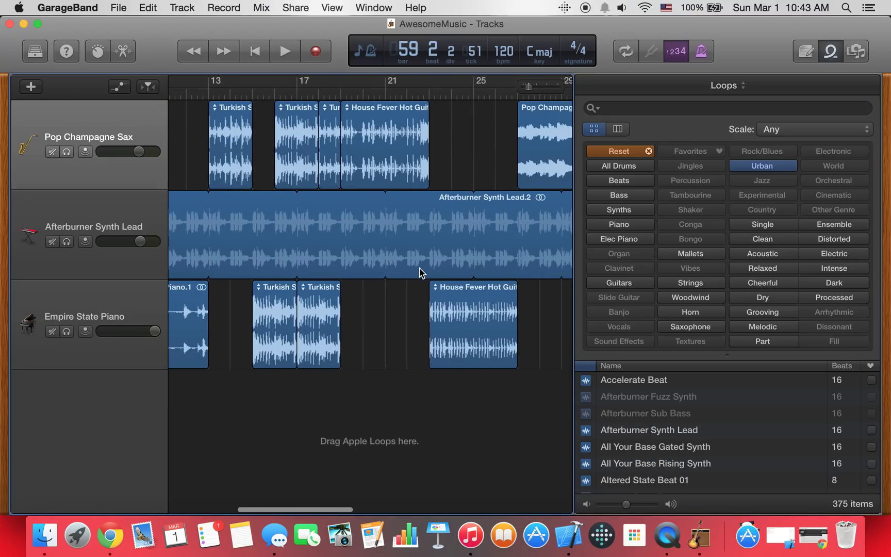
scroll(378, 269, "right", 10)
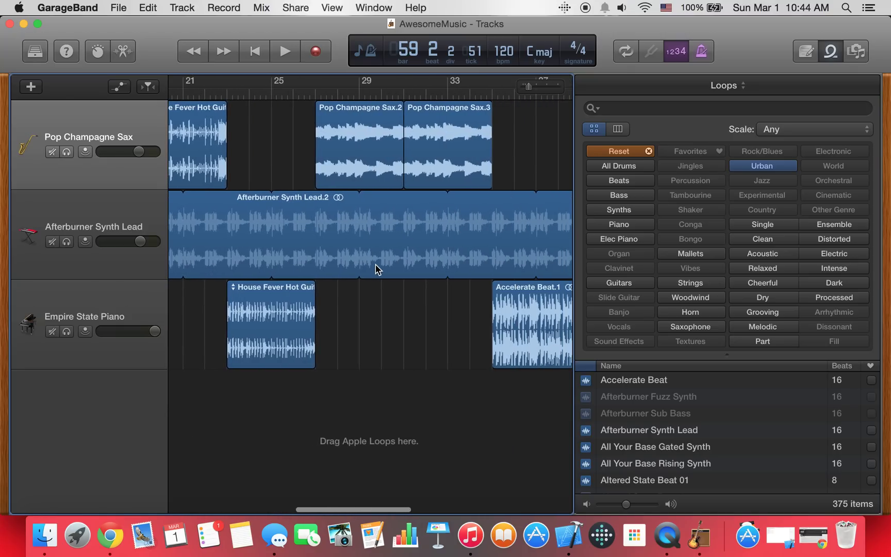
scroll(378, 269, "left", 20)
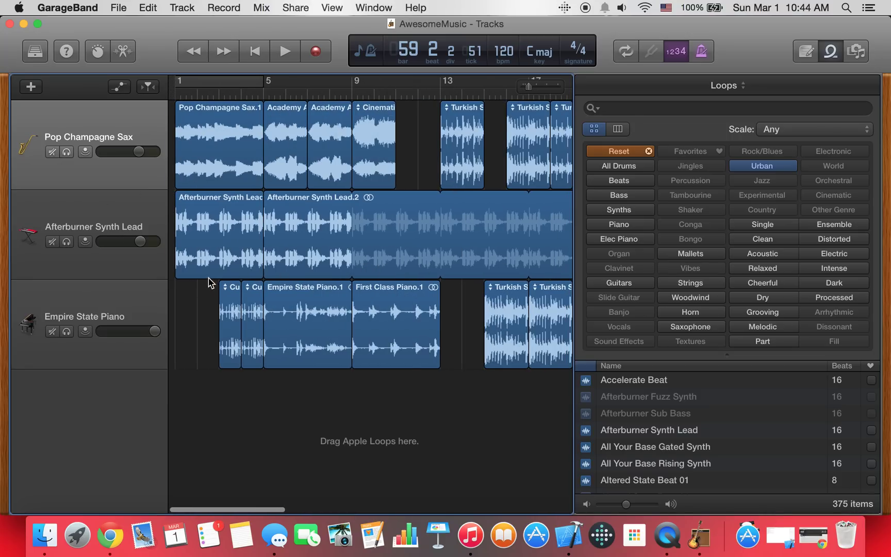
Close AwesomeMusic and create an Empty Project with a Software Instrument track.
left_click(9, 24)
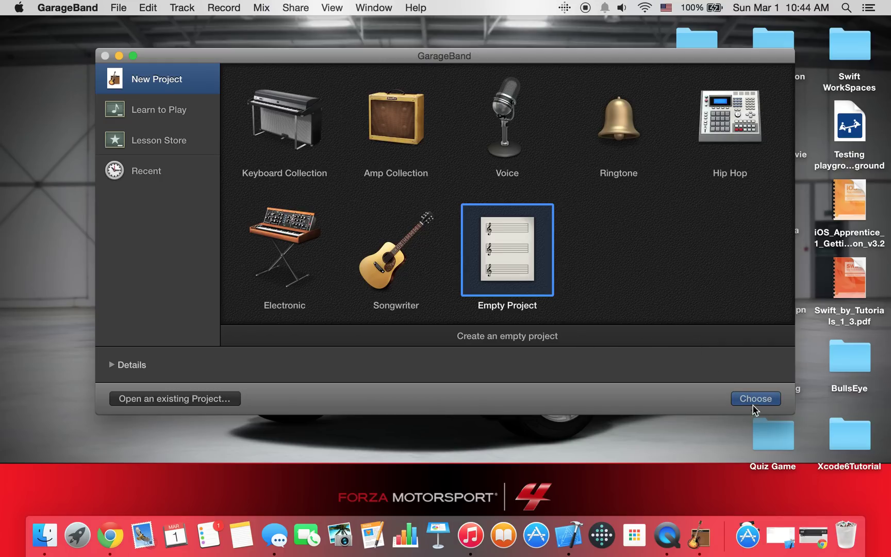
left_click(758, 398)
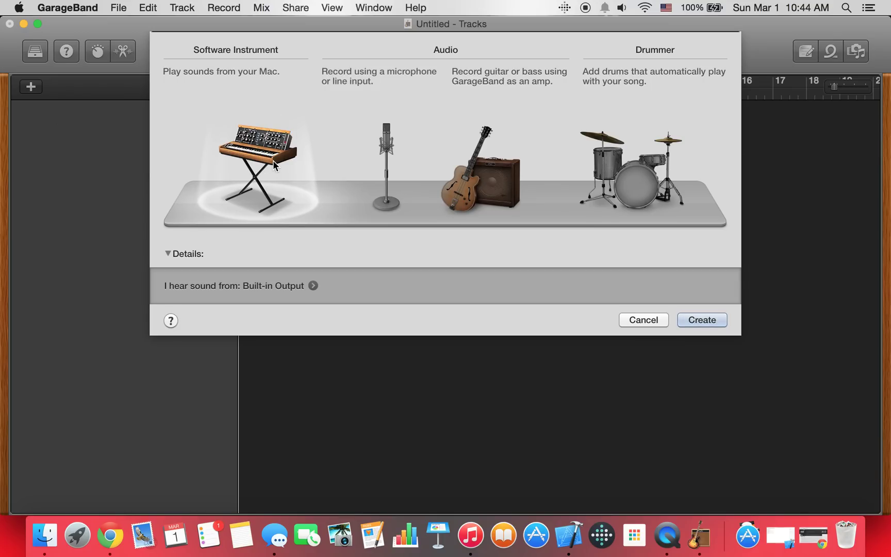
left_click(684, 320)
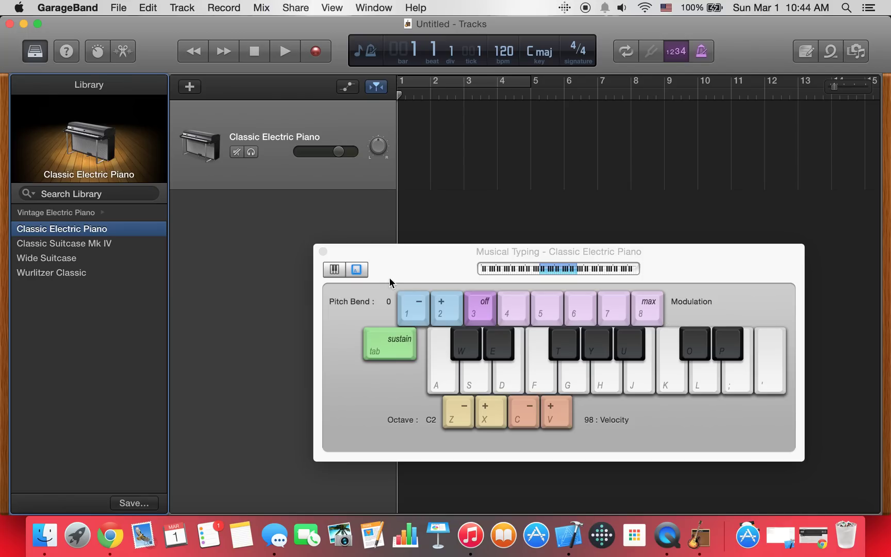
Close Musical Typing, hide the Library, narrow the track headers and show the Apple Loops browser.
left_click(323, 252)
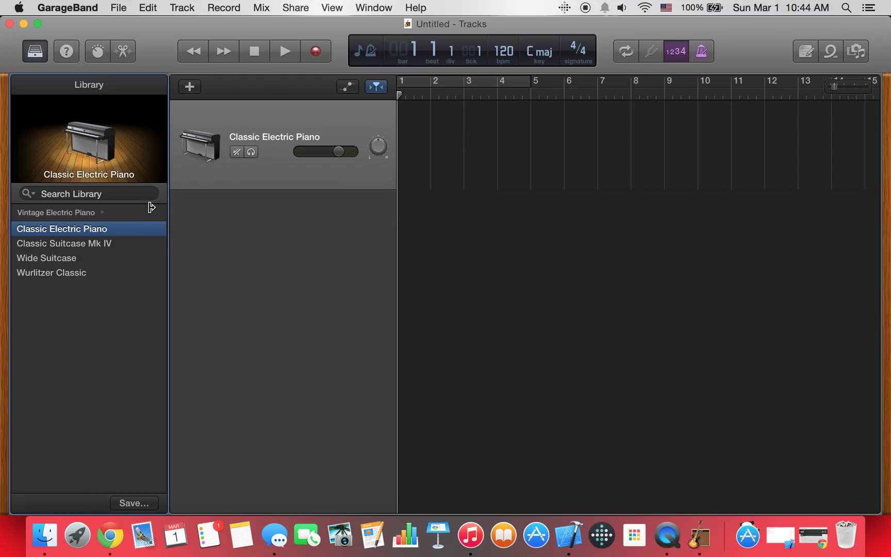
key("y")
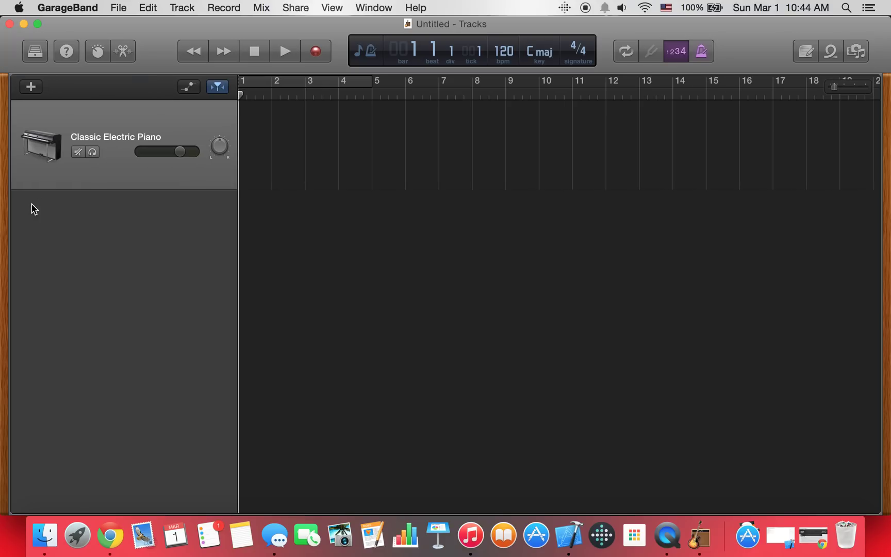
left_click_drag(239, 195, 191, 199)
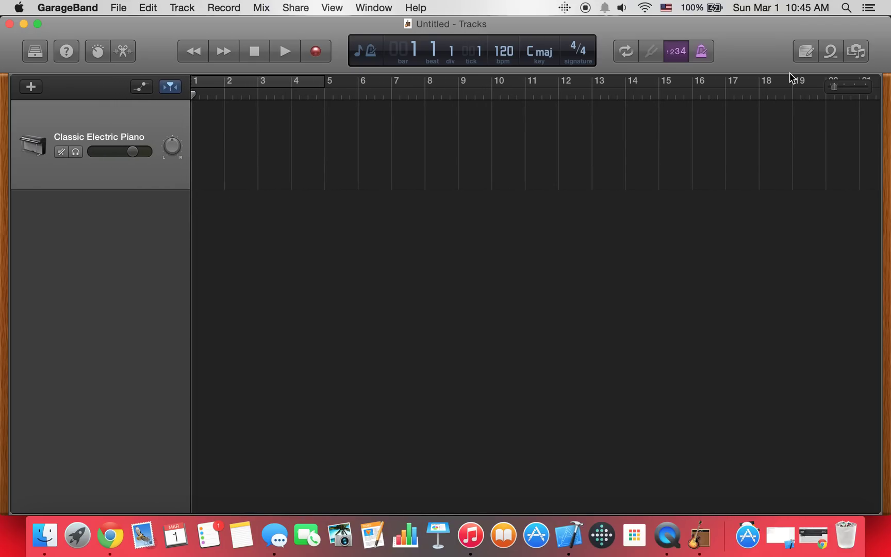
left_click(830, 51)
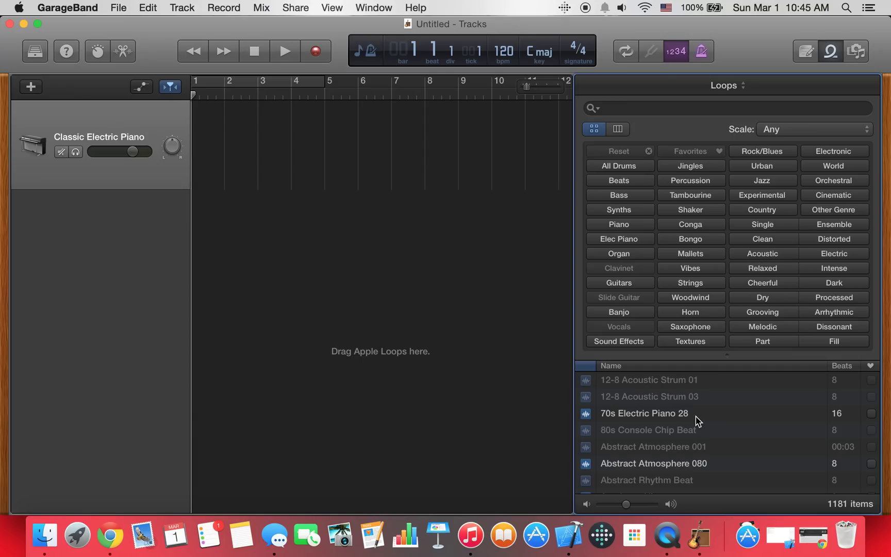
Preview 70s Electric Piano 28, drop it onto a new track at bar 1, and play.
left_click_drag(696, 415, 698, 414)
left_click(686, 418)
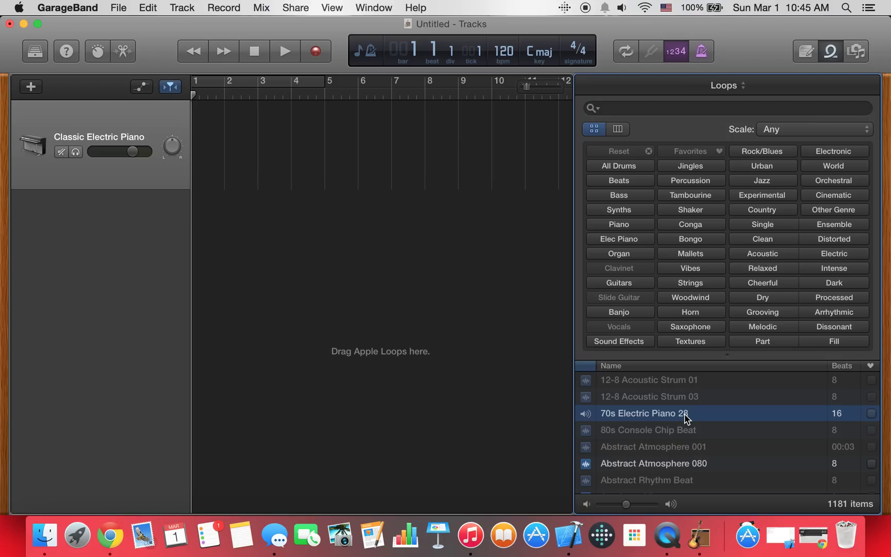
left_click_drag(687, 418, 209, 221)
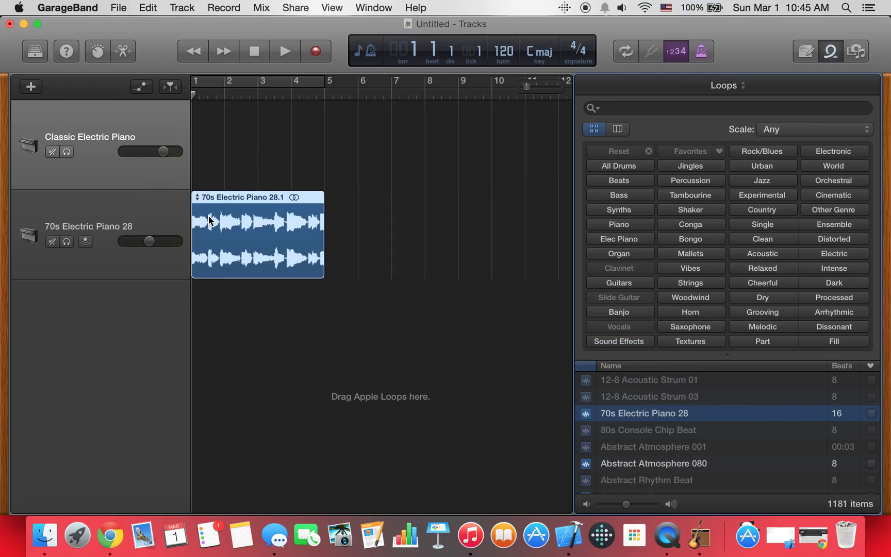
left_click(287, 51)
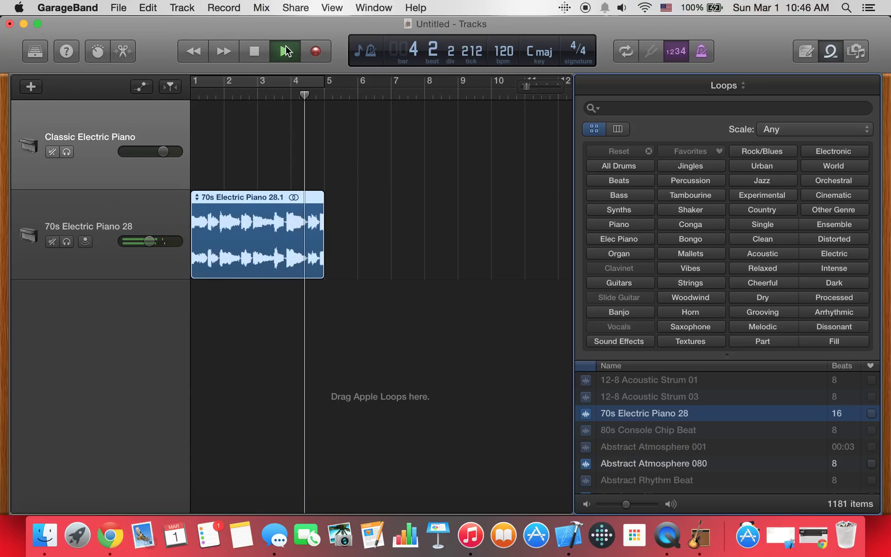
left_click(287, 46)
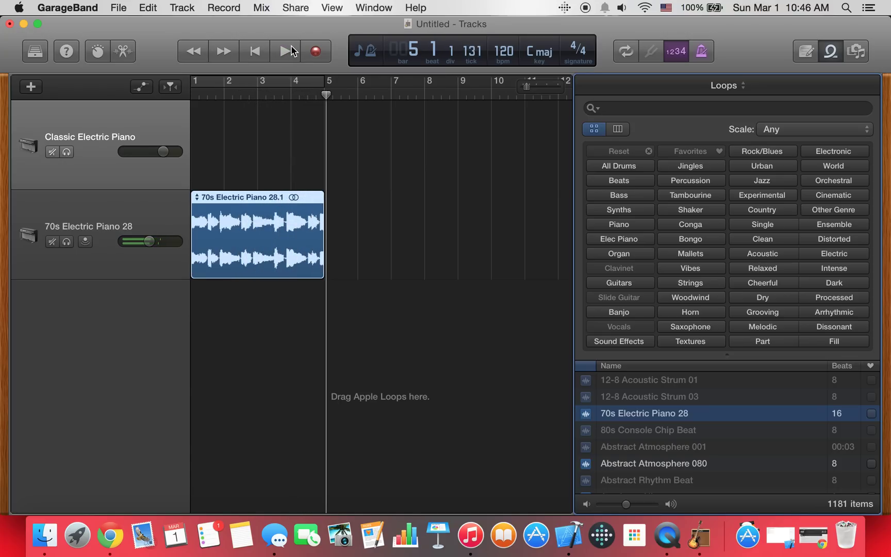
left_click(280, 51)
left_click(255, 52)
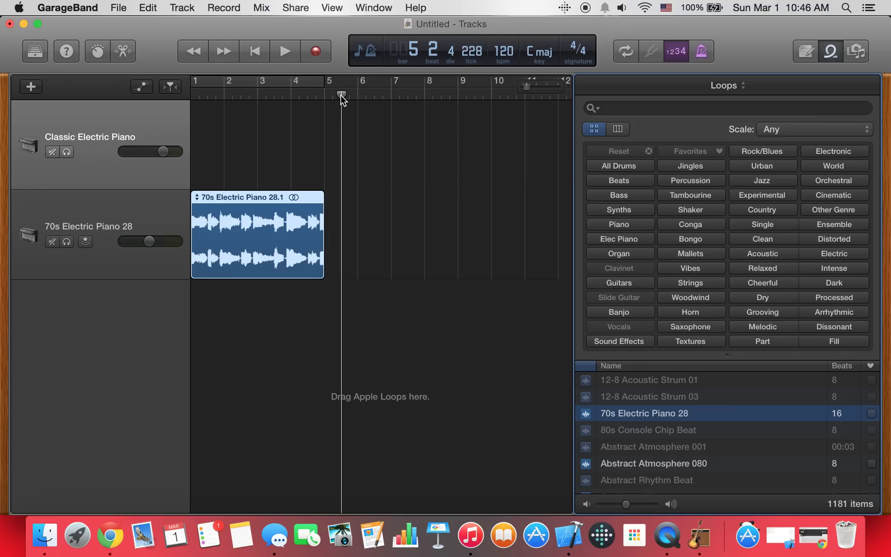
left_click_drag(342, 96, 263, 97)
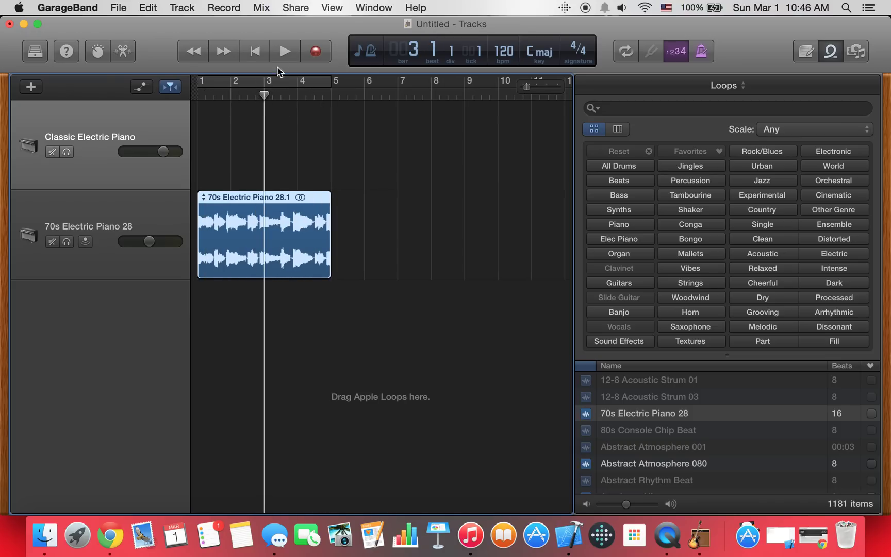
left_click(284, 51)
left_click(283, 52)
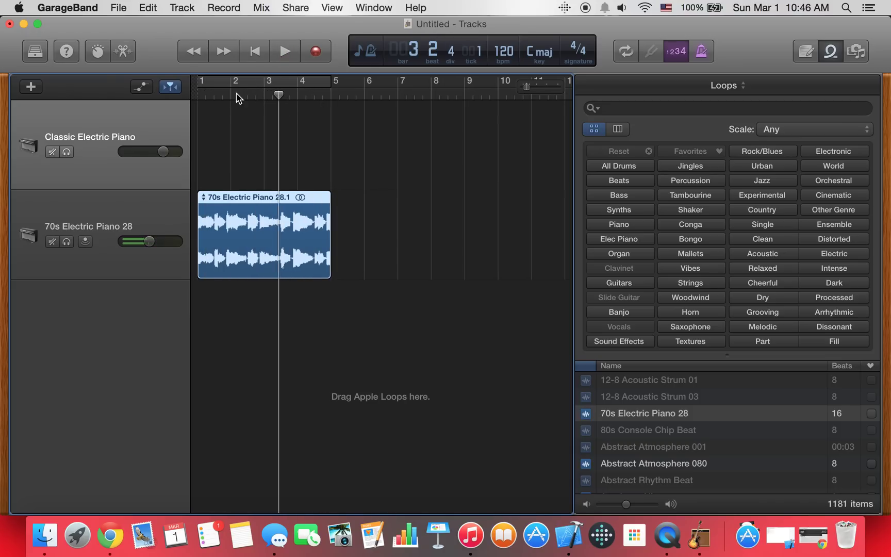
left_click(285, 50)
left_click(285, 50)
key("Left")
key("Left")
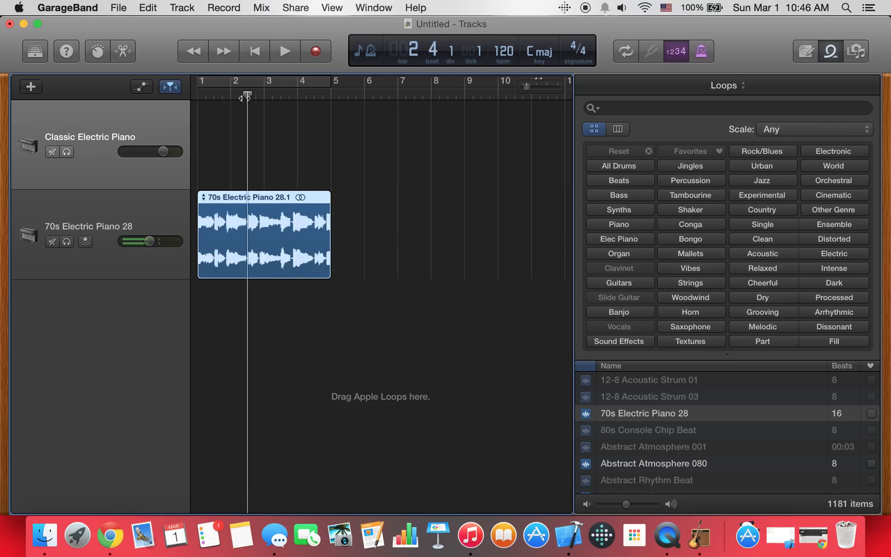
left_click(285, 60)
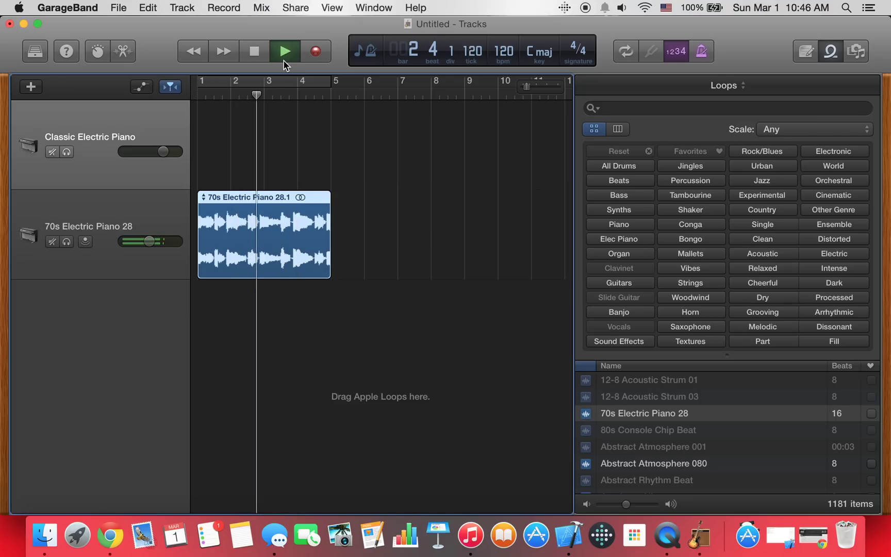
left_click(285, 60)
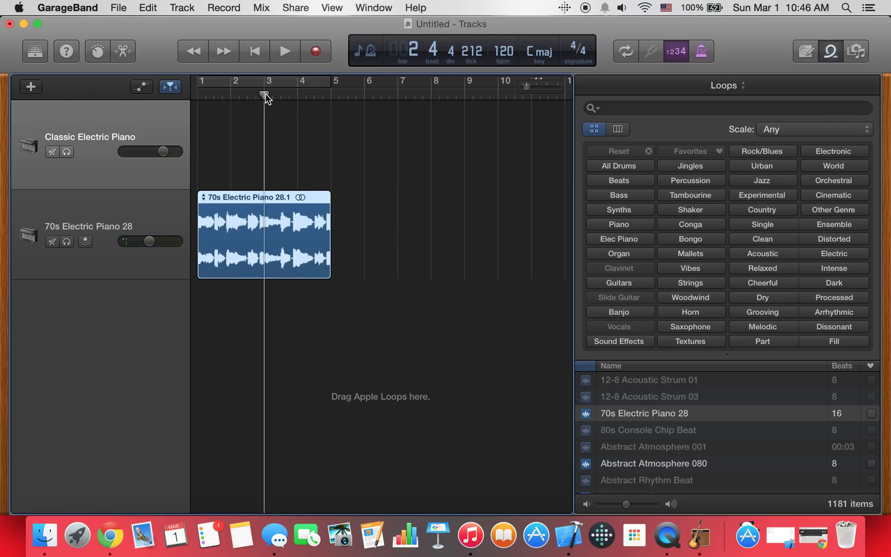
left_click_drag(266, 97, 198, 96)
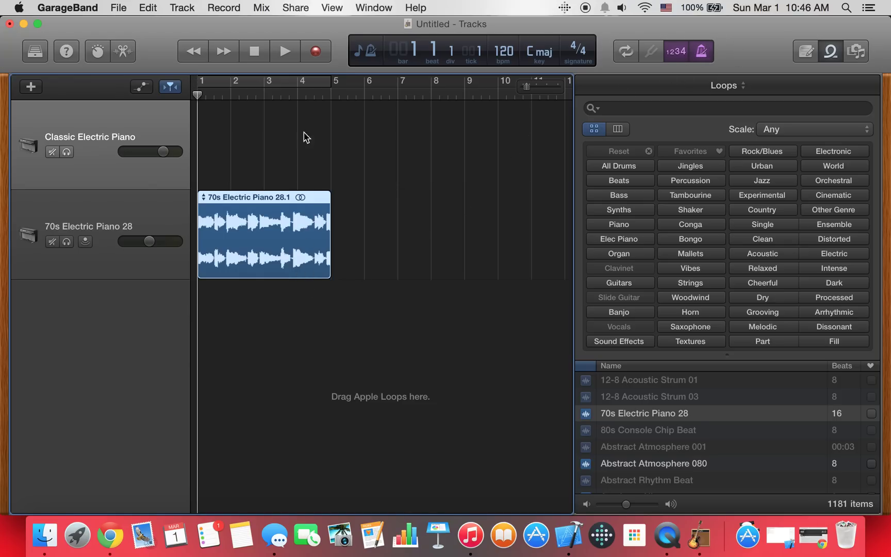
left_click(281, 47)
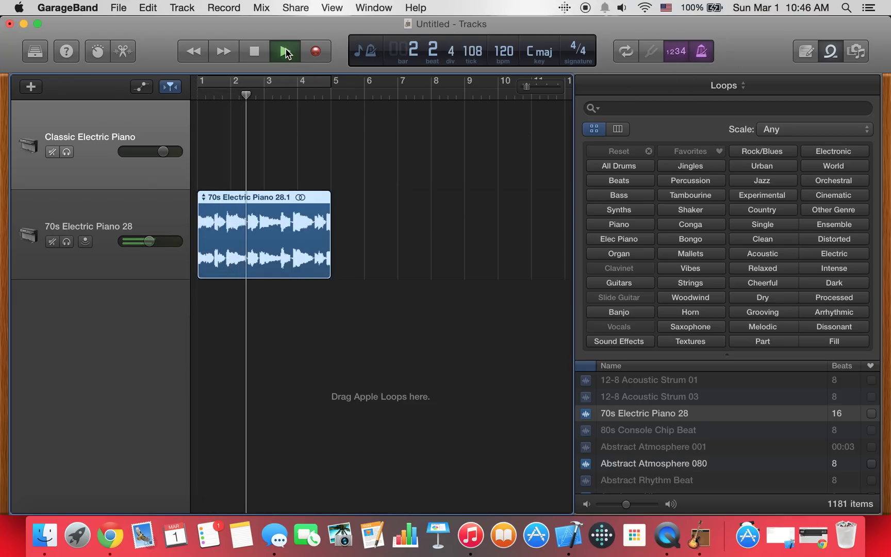
Stop playback, scroll the timeline, and switch the metronome click off.
left_click(287, 48)
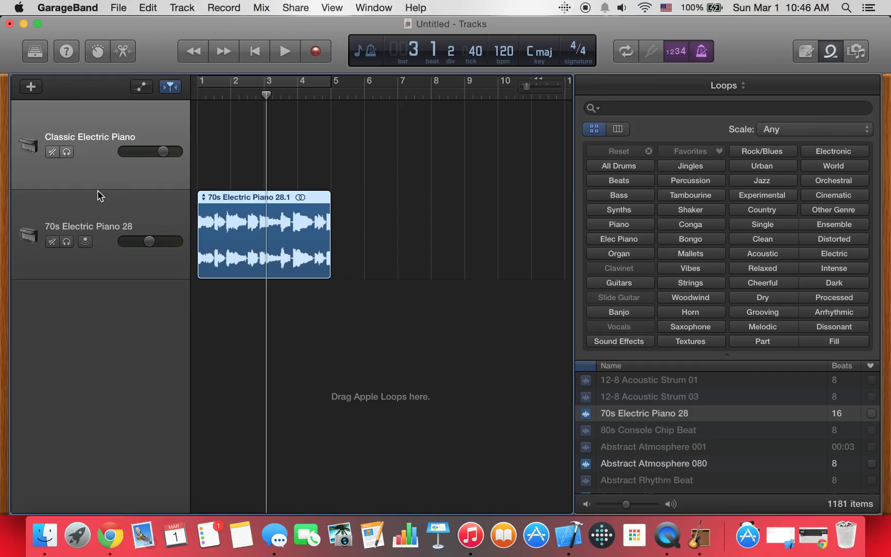
scroll(137, 170, "right", 1)
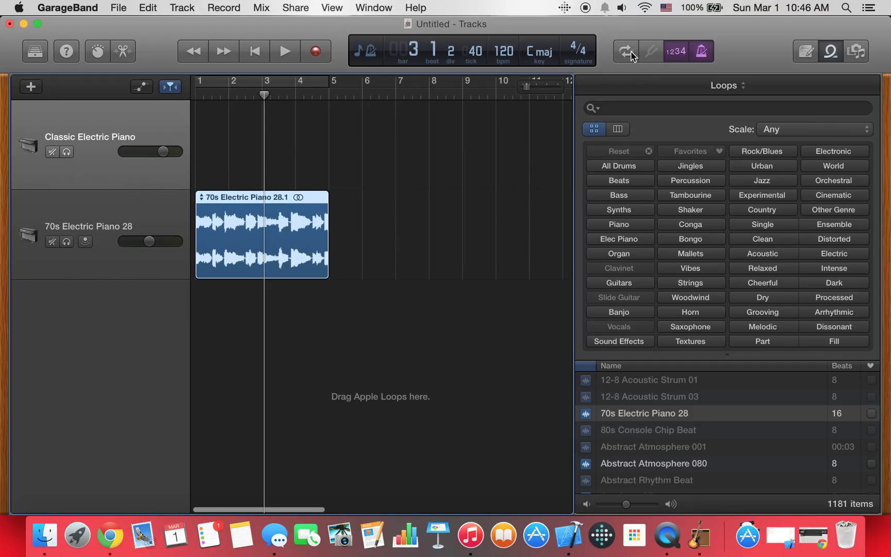
left_click(703, 52)
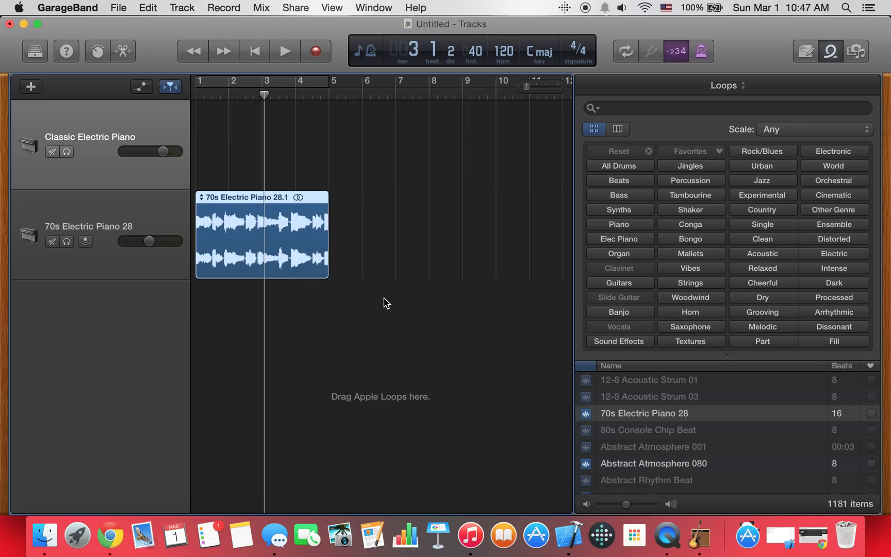
scroll(464, 288, "right", 1)
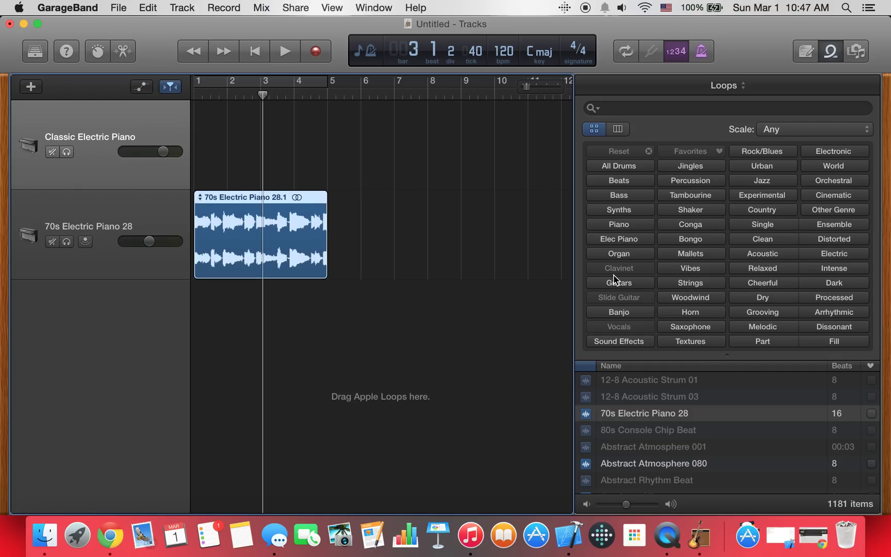
Filter loops to Cheerful, preview Blues Harmonica 08 and drop it onto a new track at bar 3.
left_click(777, 284)
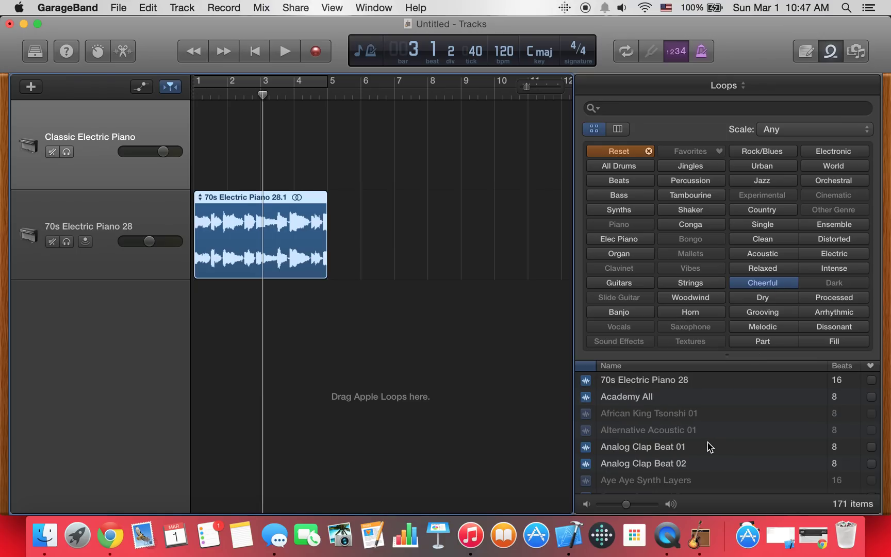
scroll(710, 447, "down", 5)
scroll(708, 444, "up", 2)
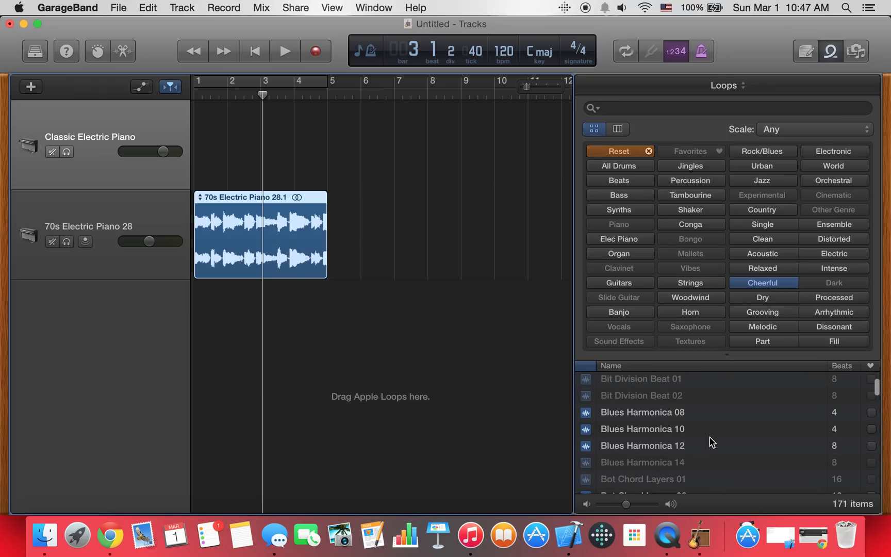
left_click(711, 413)
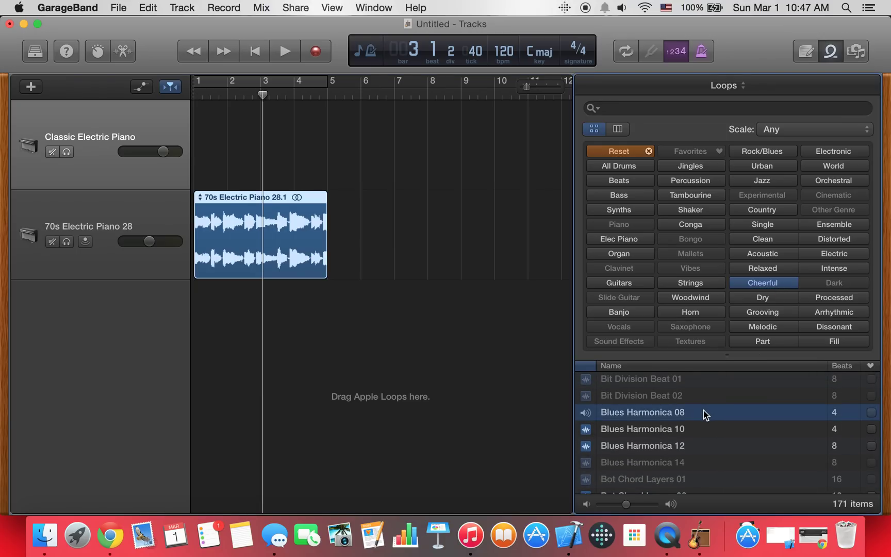
left_click_drag(706, 415, 277, 316)
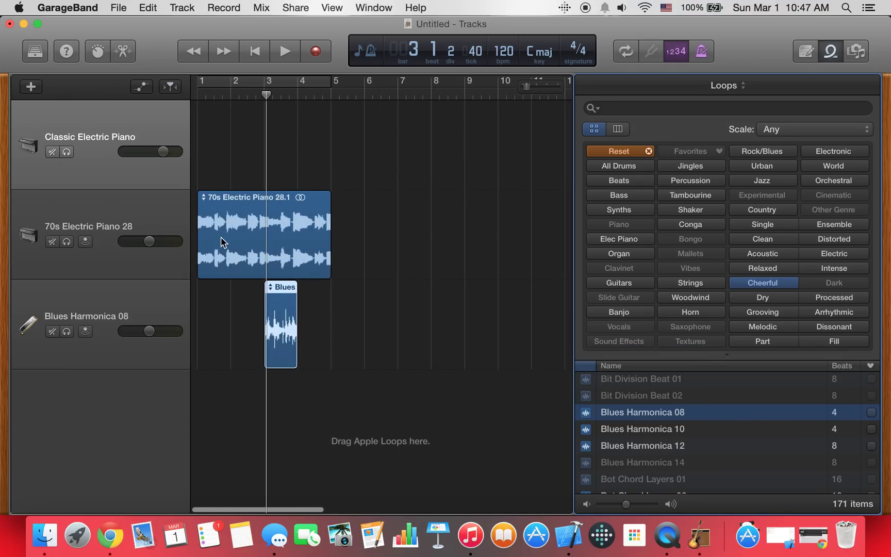
Play the project from bar 1, stop, then delete the Blues Harmonica 08 region.
left_click(197, 97)
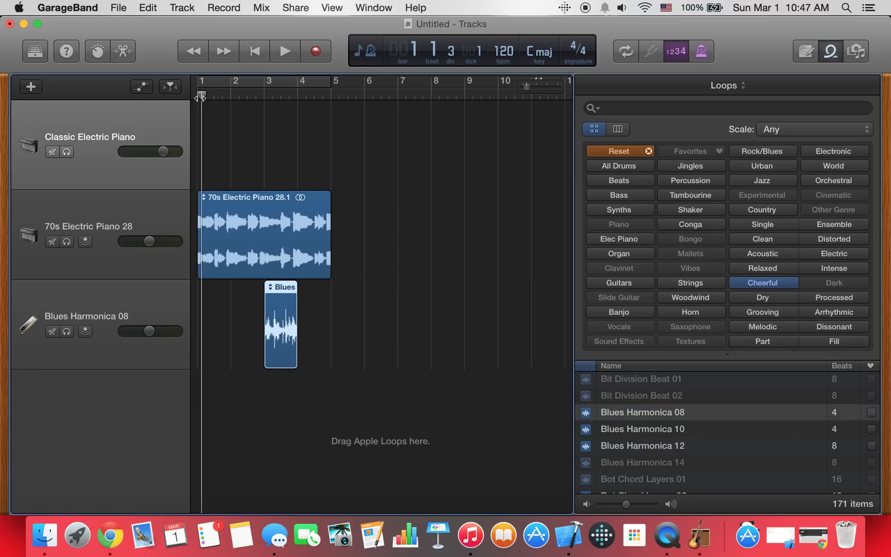
key("super+f")
left_click(281, 46)
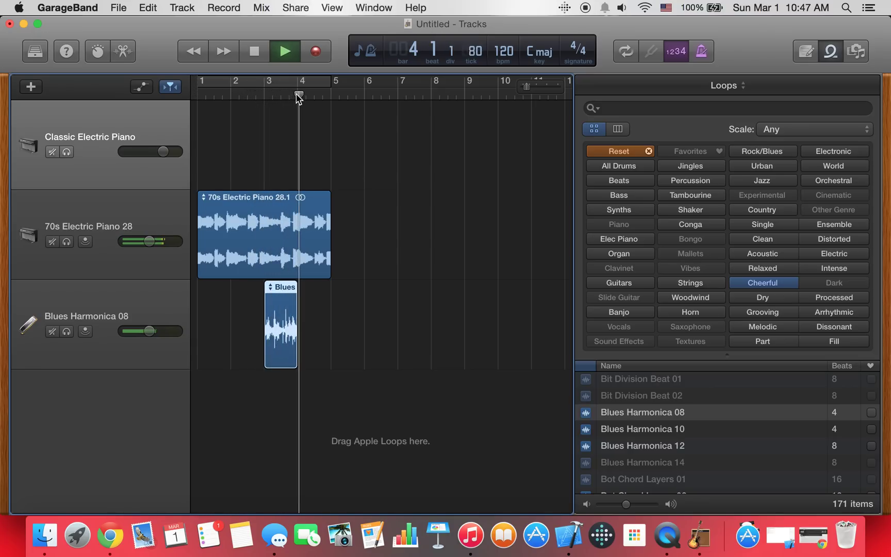
key("space")
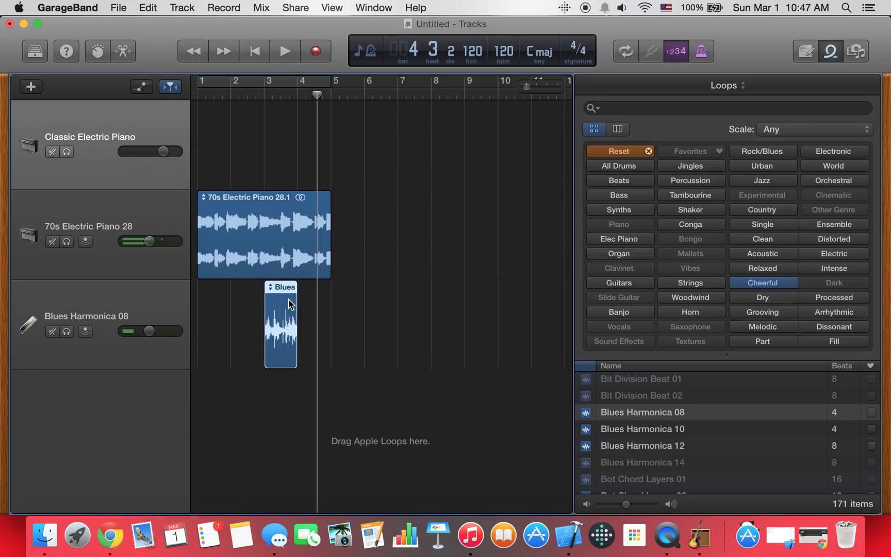
left_click(147, 6)
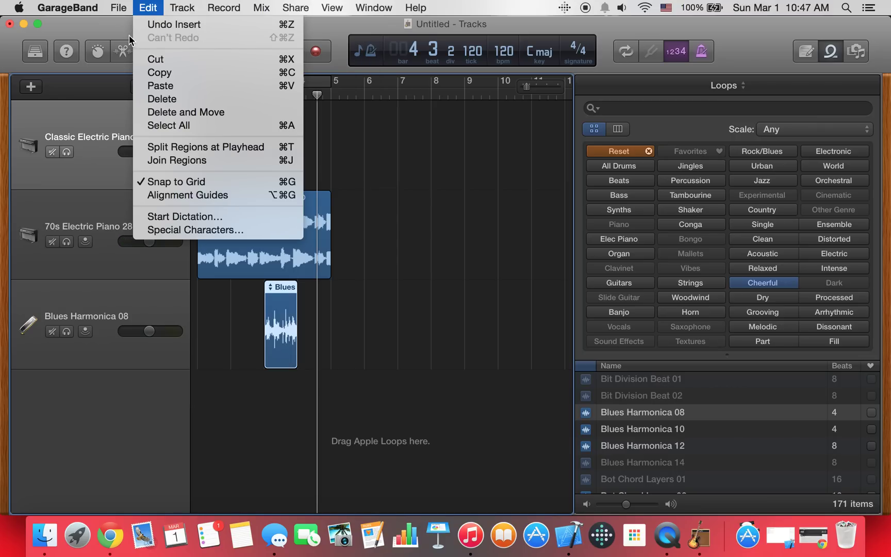
left_click(113, 25)
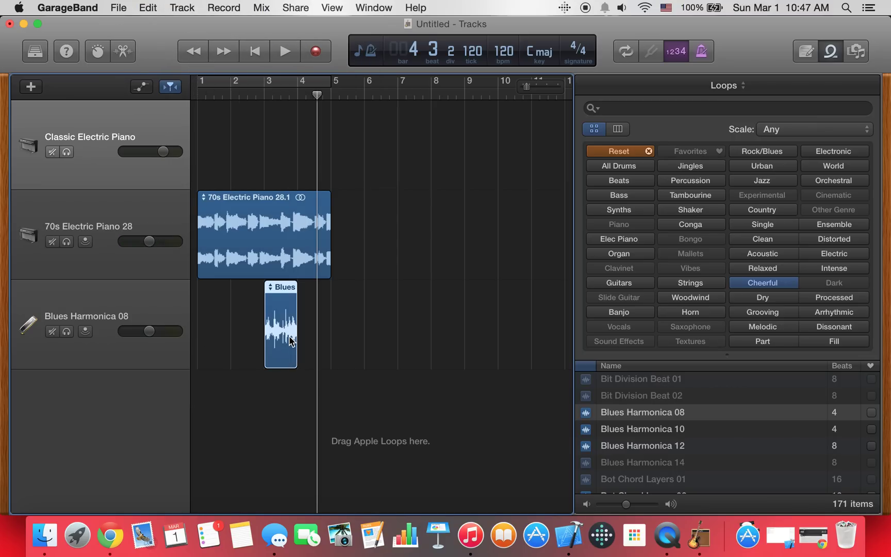
key("Delete")
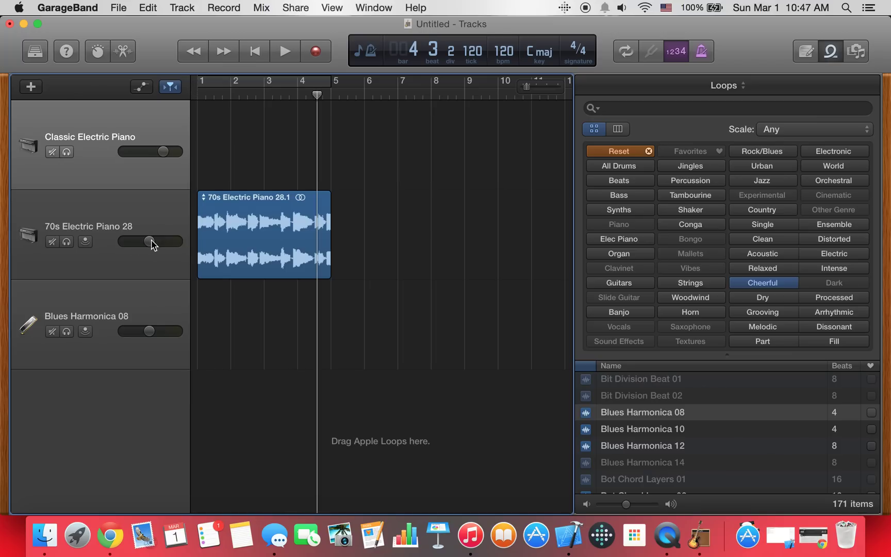
Set the 70s Electric Piano 28 volume to about -3.6 dB while replaying from bar 1.
left_click_drag(149, 247, 159, 246)
left_click_drag(158, 241, 164, 241)
left_click(209, 94)
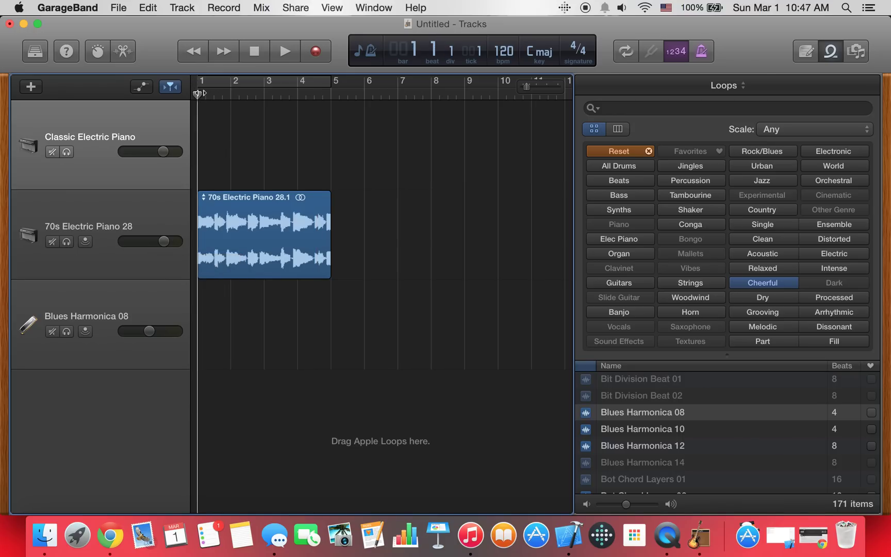
left_click(279, 51)
mouse_move(164, 241)
left_mouse_down()
mouse_move(138, 241)
mouse_move(155, 240)
left_mouse_up()
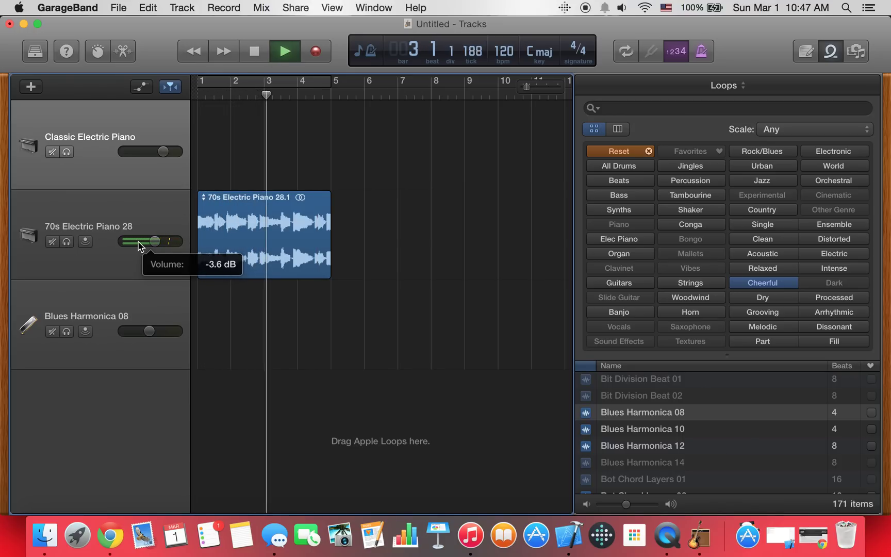
left_click(291, 58)
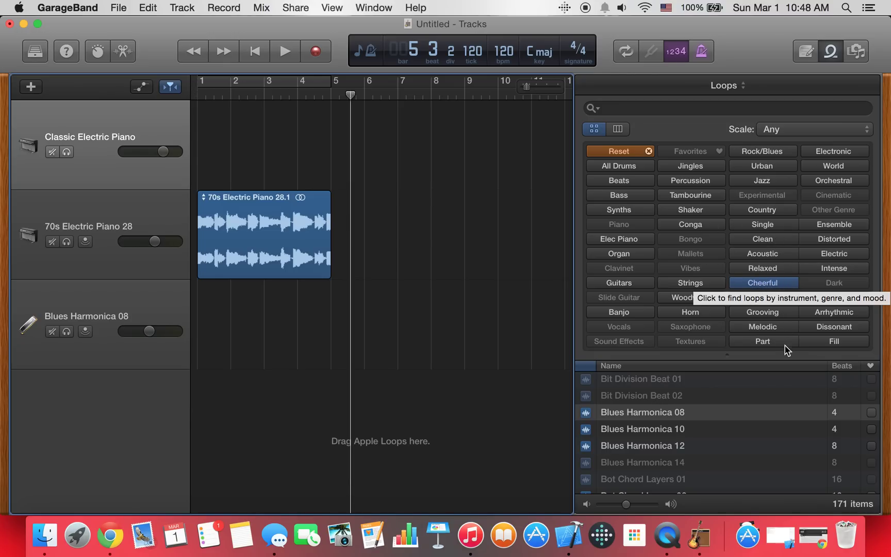
Add Percussion to the Cheerful loop filter, then remove both Percussion and Cheerful.
scroll(764, 415, "up", 3)
scroll(765, 416, "down", 5)
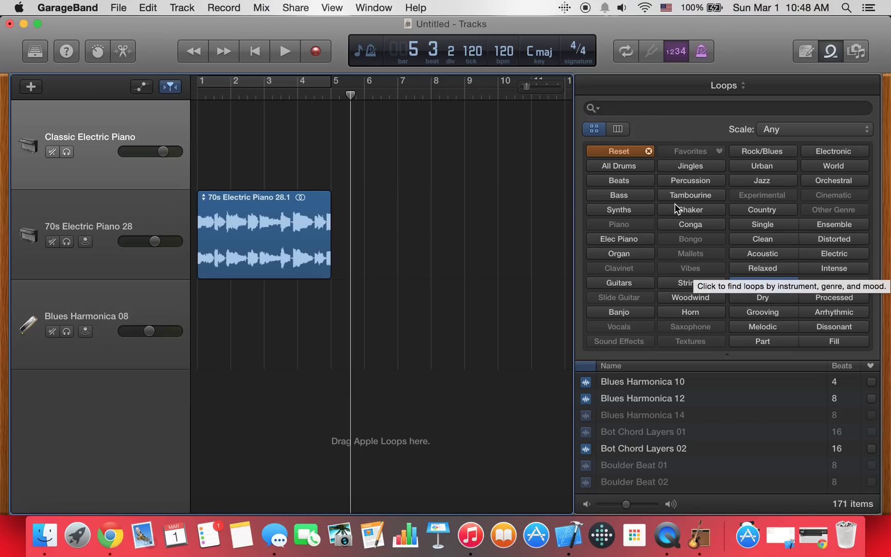
left_click(691, 181)
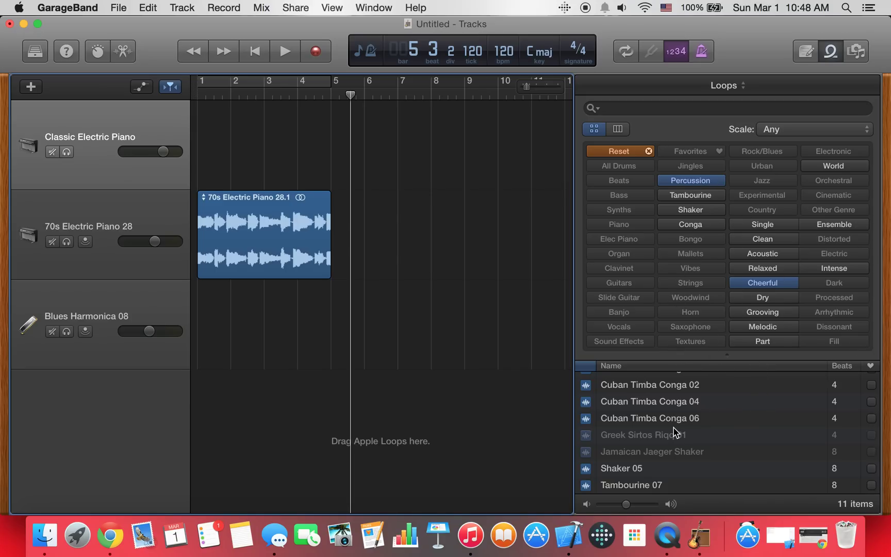
scroll(676, 426, "up", 3)
scroll(676, 423, "down", 3)
left_click(698, 183)
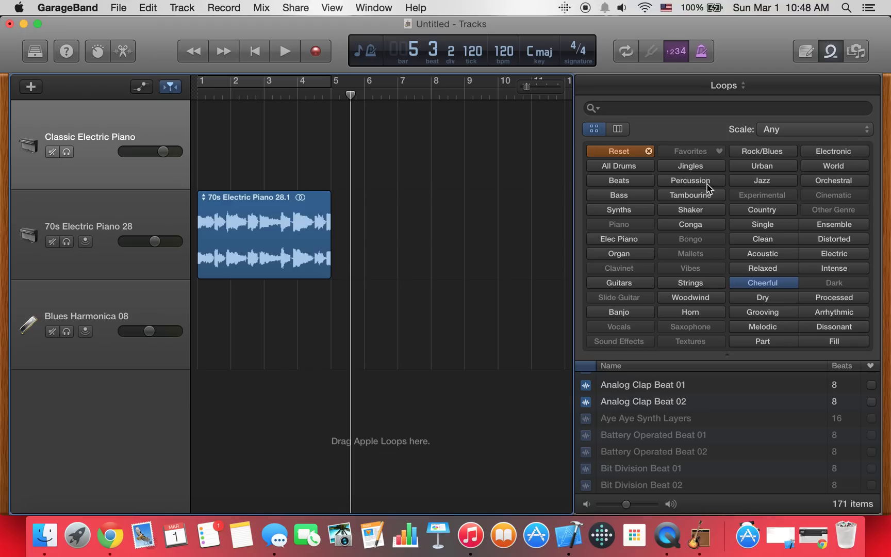
left_click(753, 283)
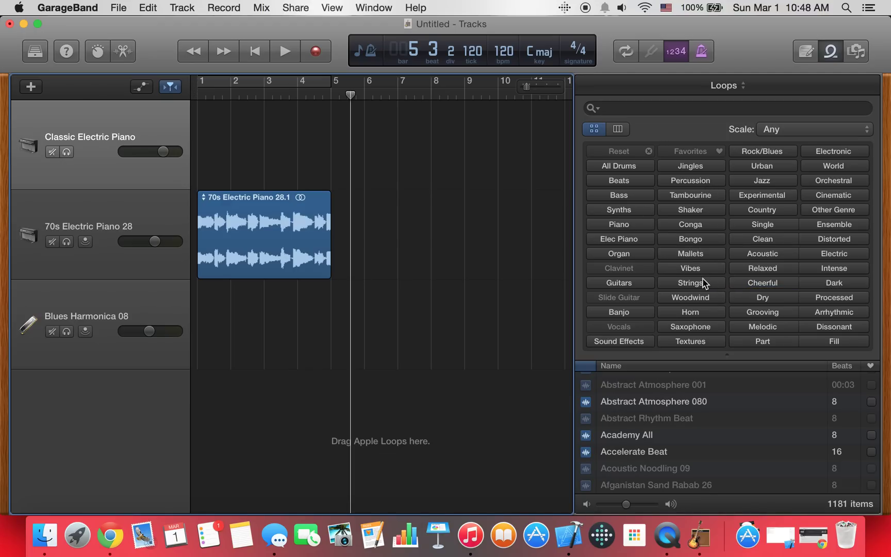
Filter by Strings, Cheerful, Melodic, Grooving, Dry, Part, Relaxed, Acoustic, Clean, Single, World, then Reset.
left_click(703, 283)
left_click(771, 284)
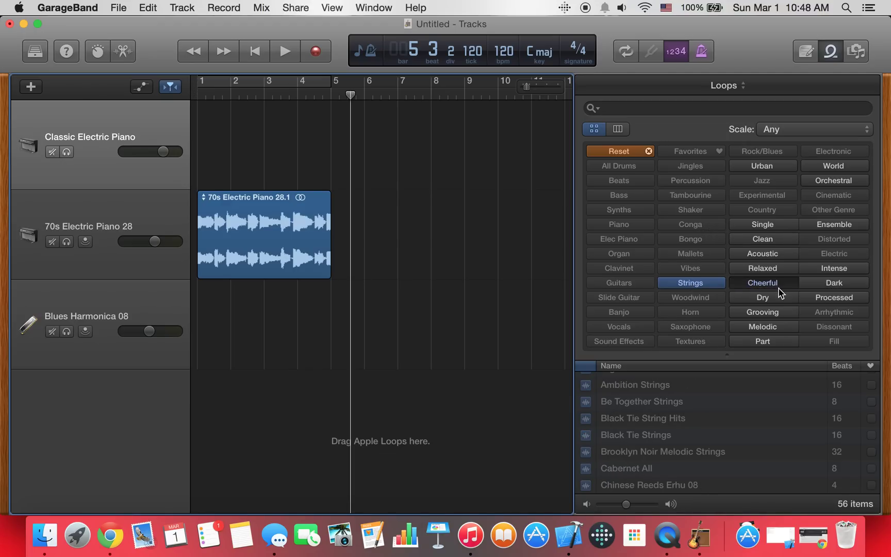
left_click(775, 327)
left_click(775, 312)
left_click(776, 297)
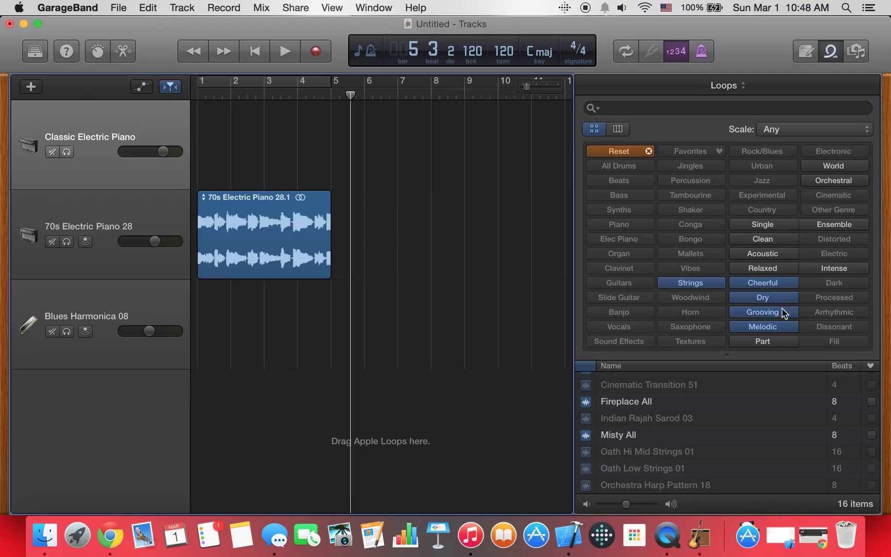
left_click(780, 342)
left_click(780, 268)
left_click(779, 254)
left_click(782, 239)
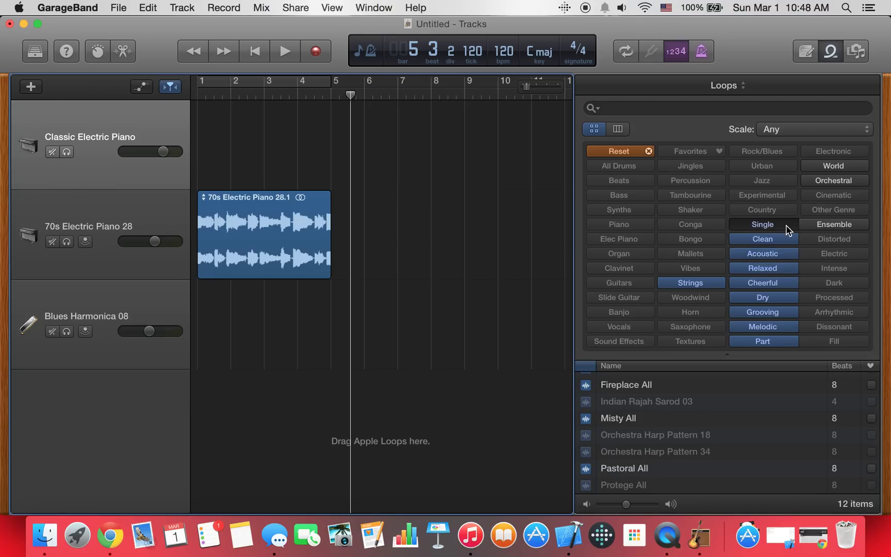
left_click(786, 226)
left_click(820, 167)
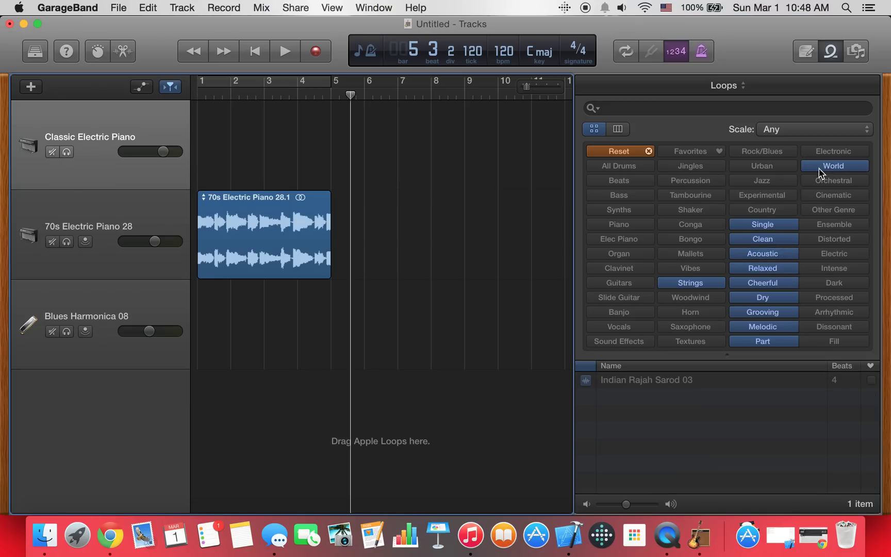
left_click(621, 151)
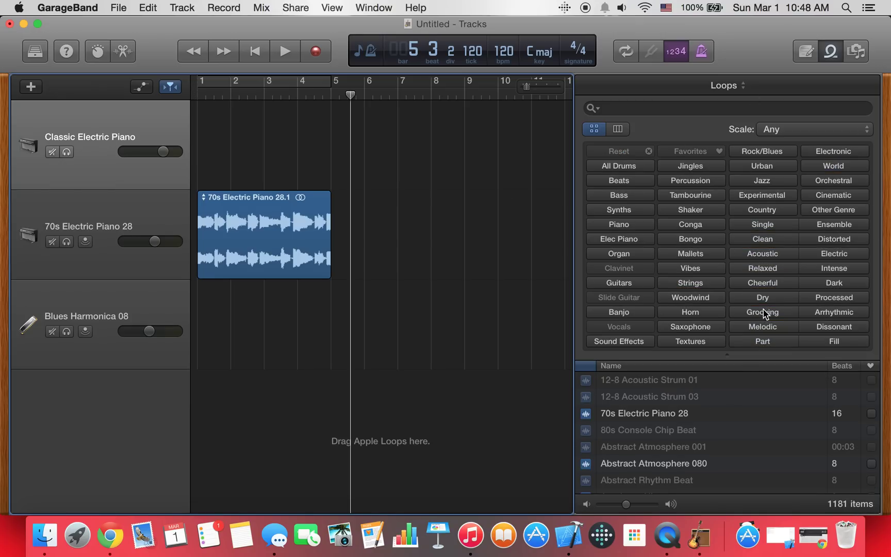
left_click(724, 110)
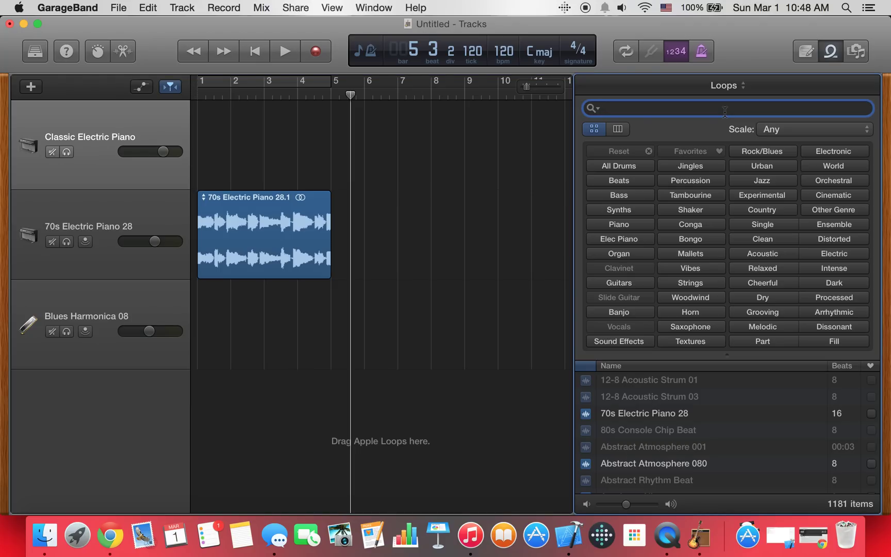
type("airpl")
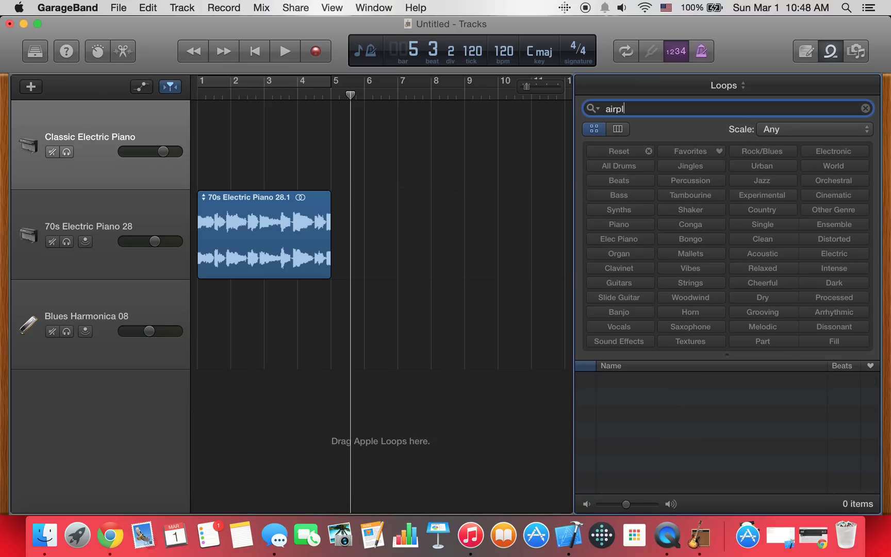
type("ane")
key("BackSpace")
key("BackSpace")
key("BackSpace")
key("BackSpace")
key("BackSpace")
key("BackSpace")
key("BackSpace")
key("BackSpace")
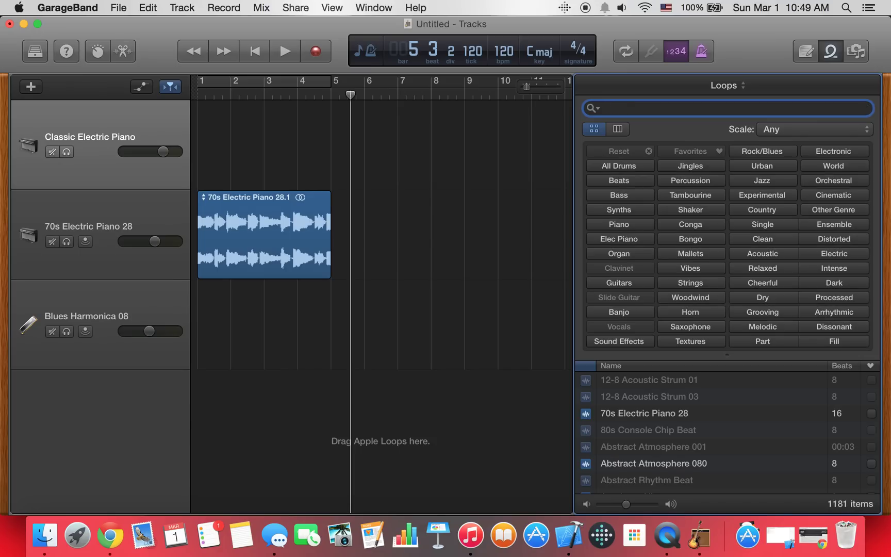
Filter loops to Sound Effects, preview Boomer FX 02, and cancel the Download Content prompt.
left_click(603, 343)
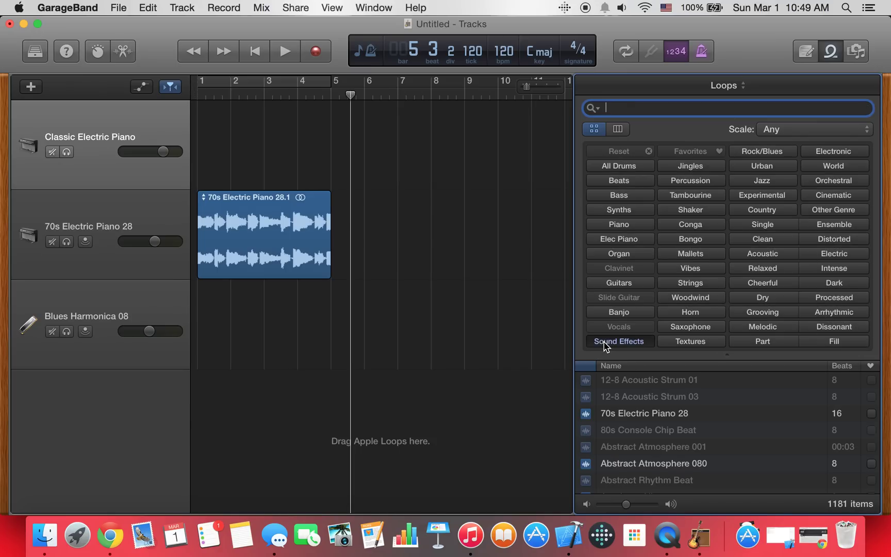
scroll(636, 414, "down", 2)
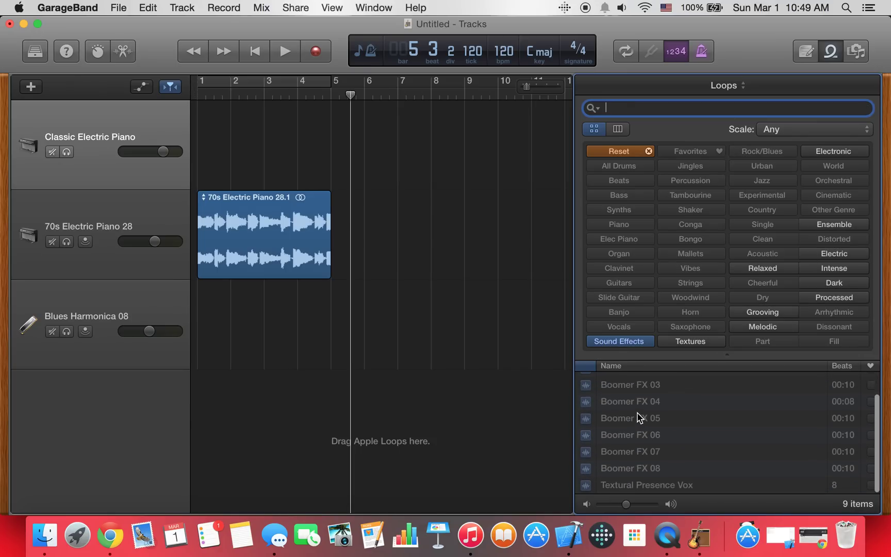
scroll(638, 419, "up", 3)
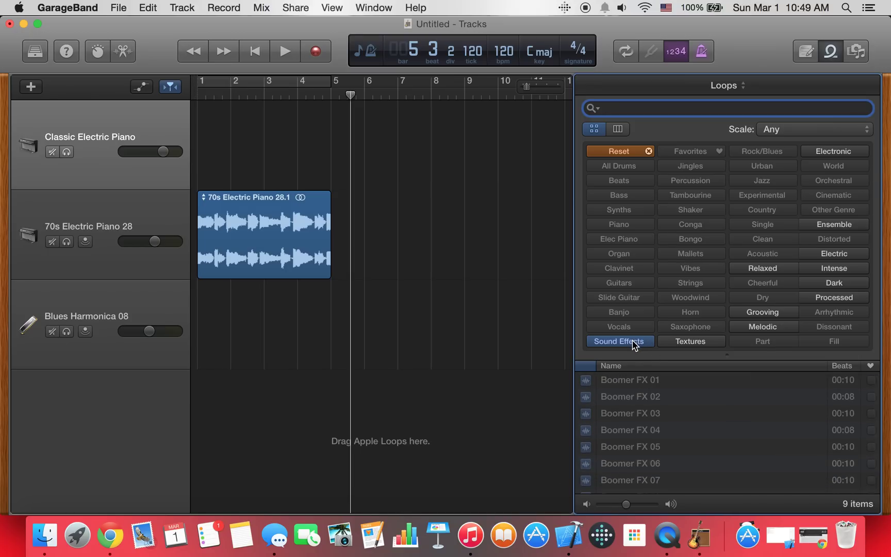
left_click(663, 402)
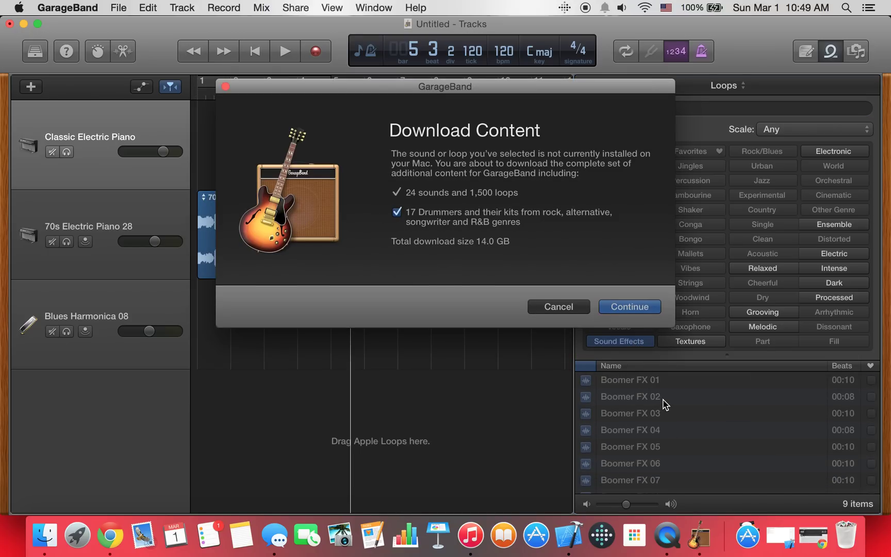
left_click(573, 308)
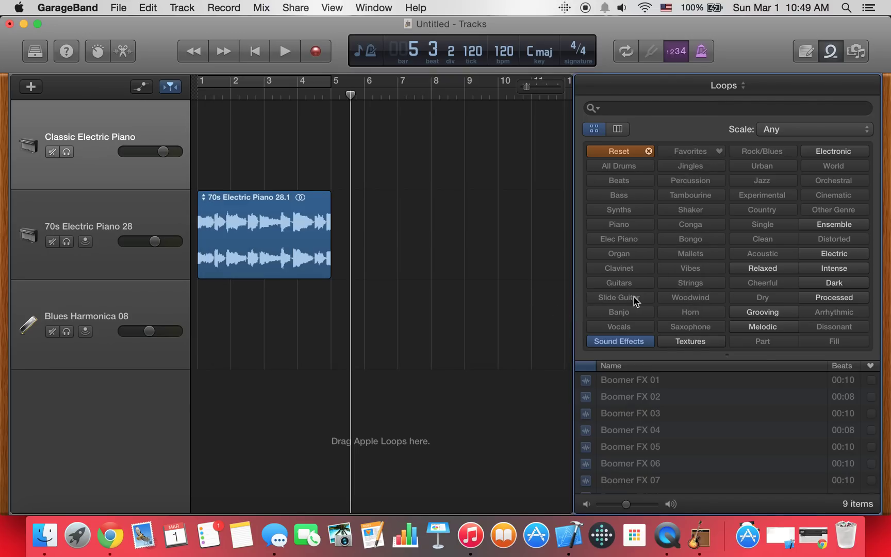